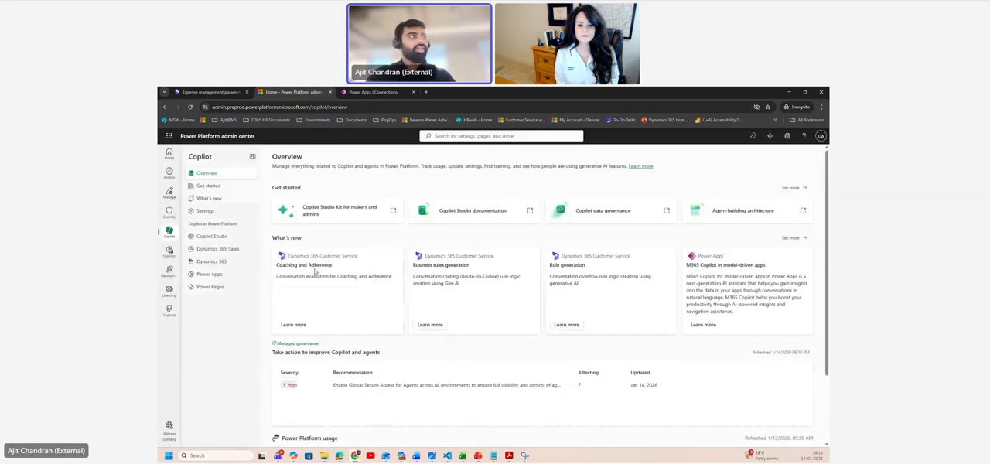
Step: Open the Dynamics 365 agents page under Copilot and select the AuroraBAPEnv98211 sandbox environment, filtering by 98211
left_click(224, 263)
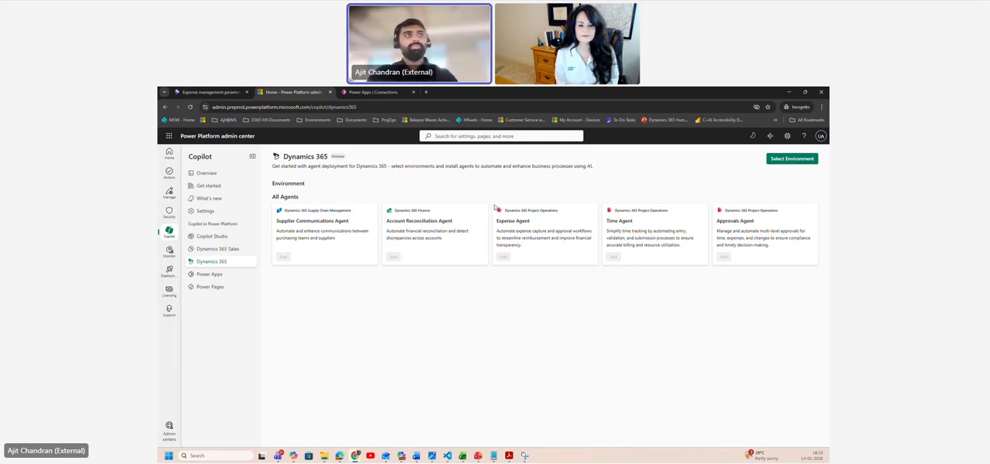
left_click(778, 166)
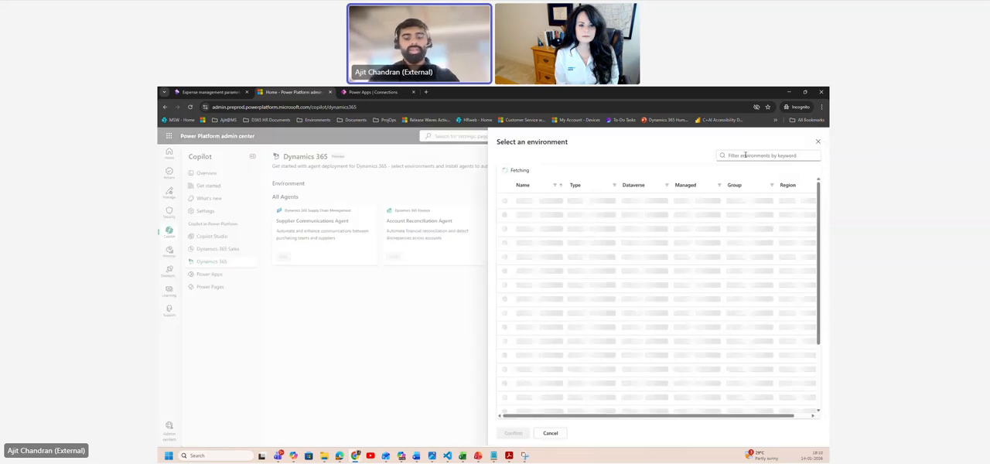
type("e")
type("8211")
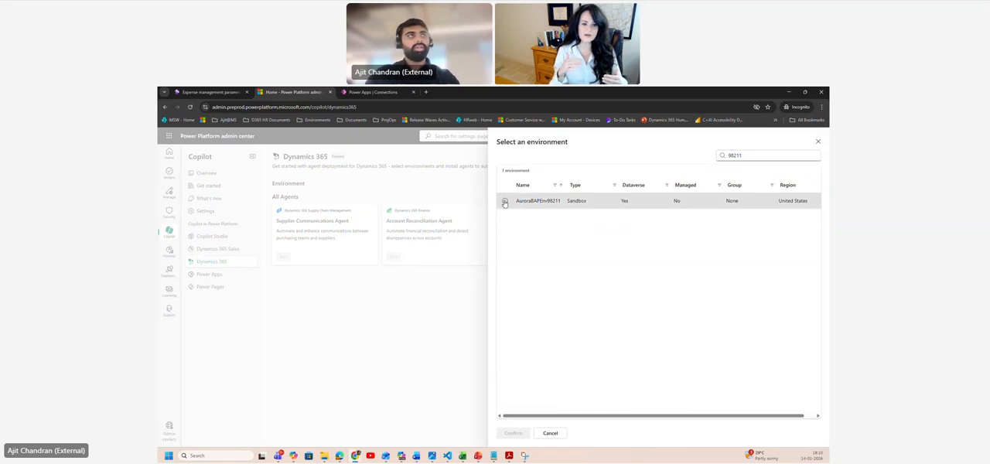
left_click(504, 202)
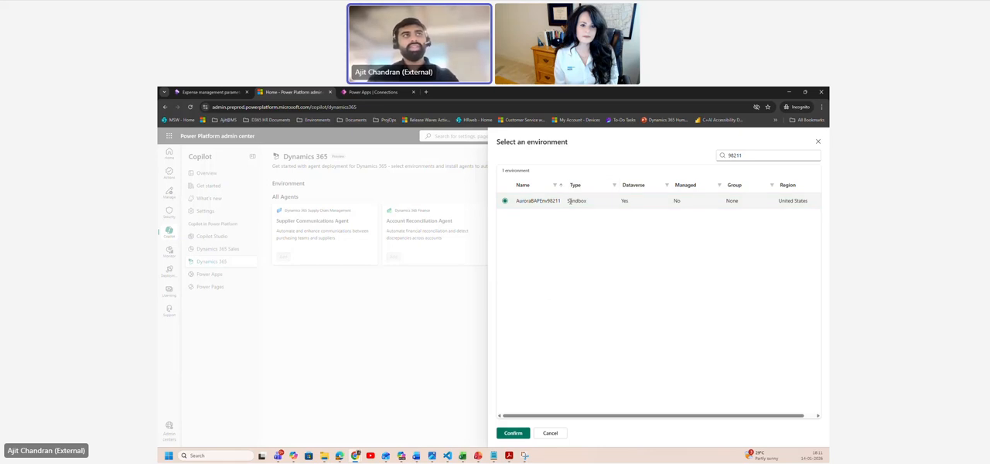
left_click_drag(570, 201, 591, 202)
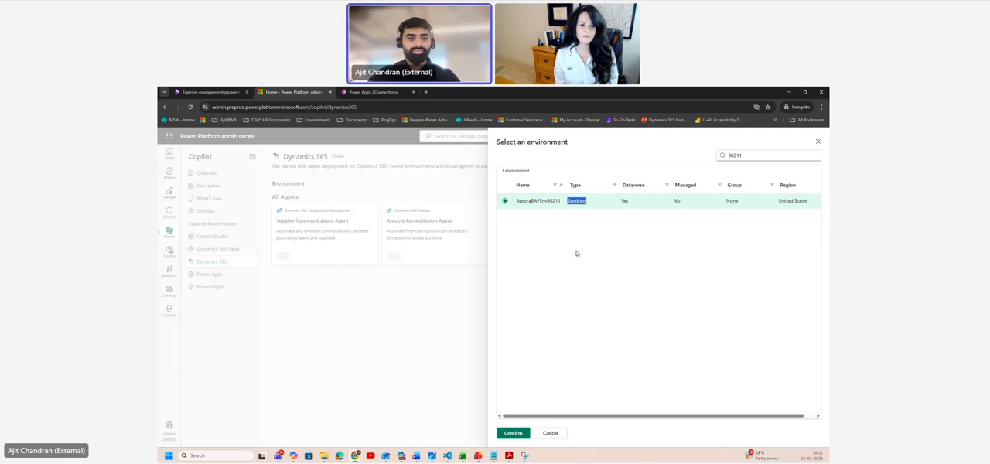
left_click(514, 433)
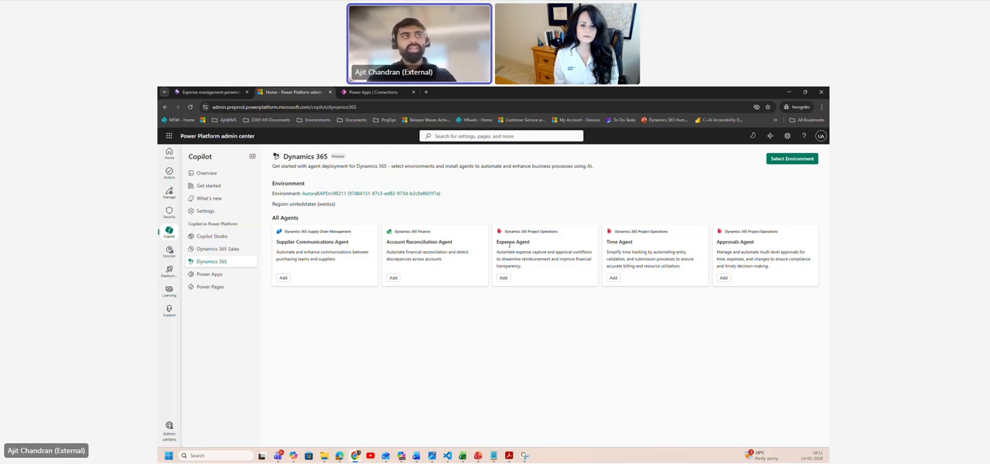
Step: Add the Expense Agent to the environment and proceed through the deployment overview to the prerequisites check
left_click_drag(497, 244, 531, 244)
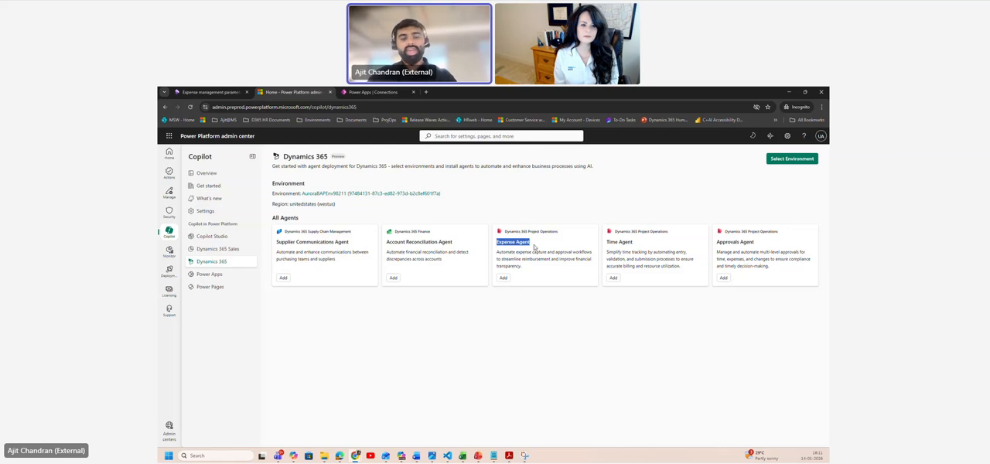
left_click(503, 278)
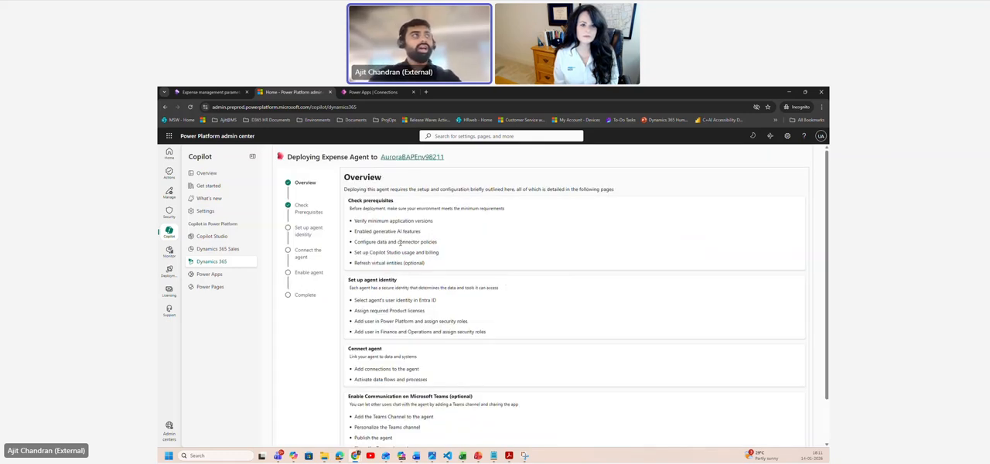
scroll(400, 243, "down", 1)
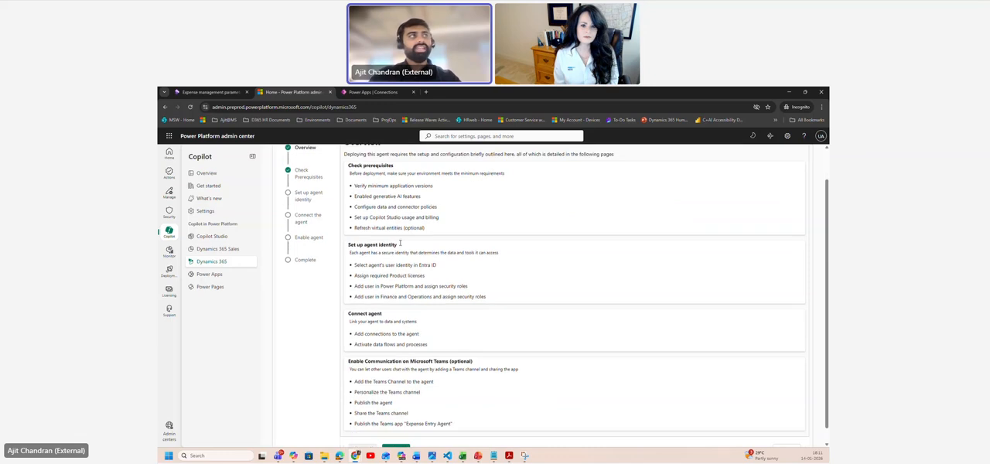
scroll(400, 243, "up", 1)
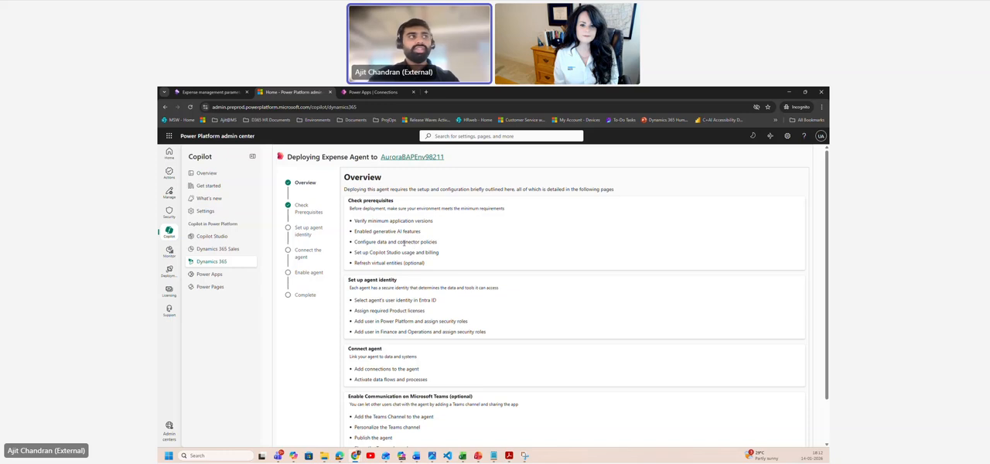
scroll(404, 243, "down", 1)
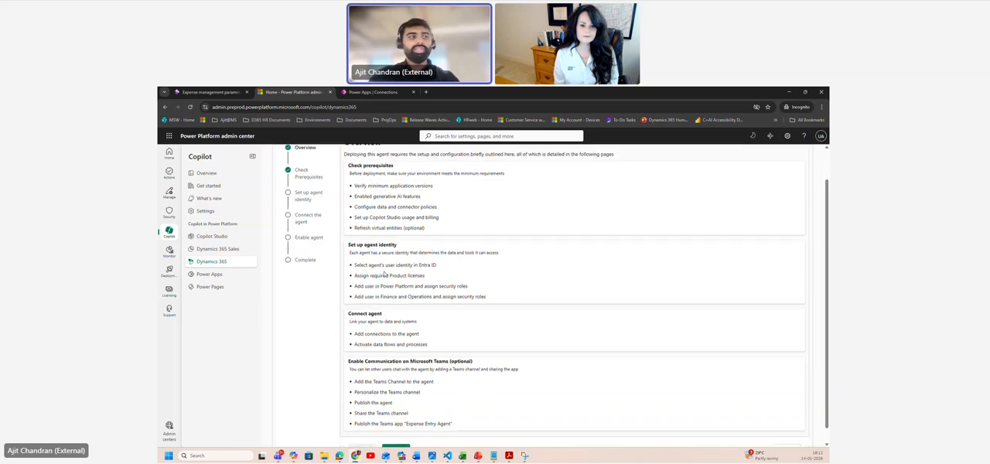
scroll(388, 278, "down", 1)
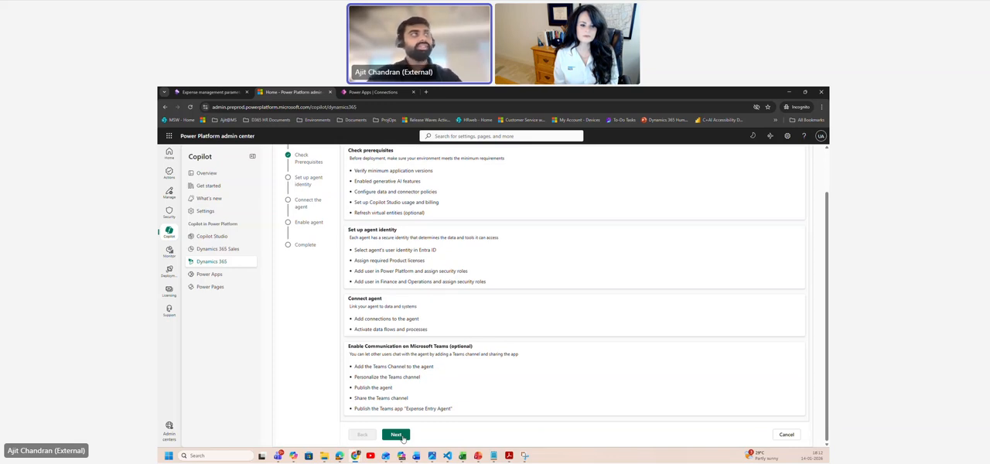
left_click(399, 435)
Step: Review the minimum Finance and Operations and Copilot app versions and mark that prerequisite complete
left_click_drag(350, 179, 480, 189)
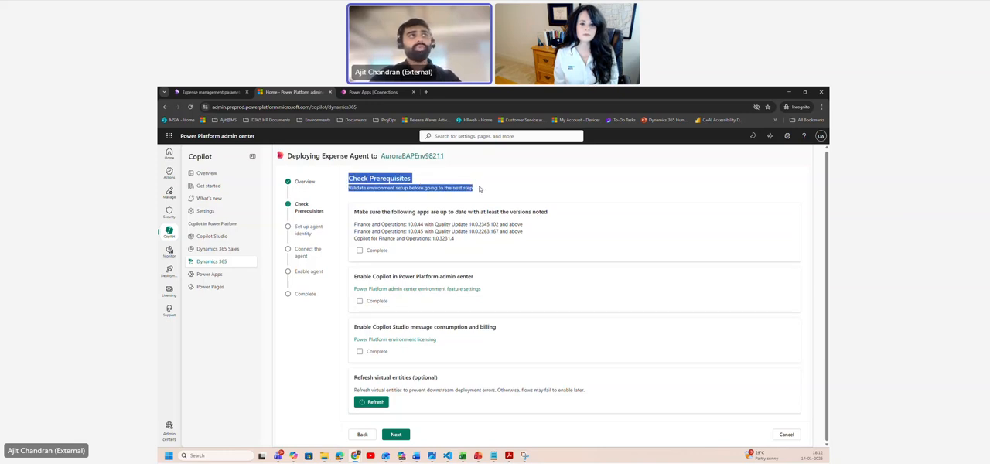
left_click(480, 189)
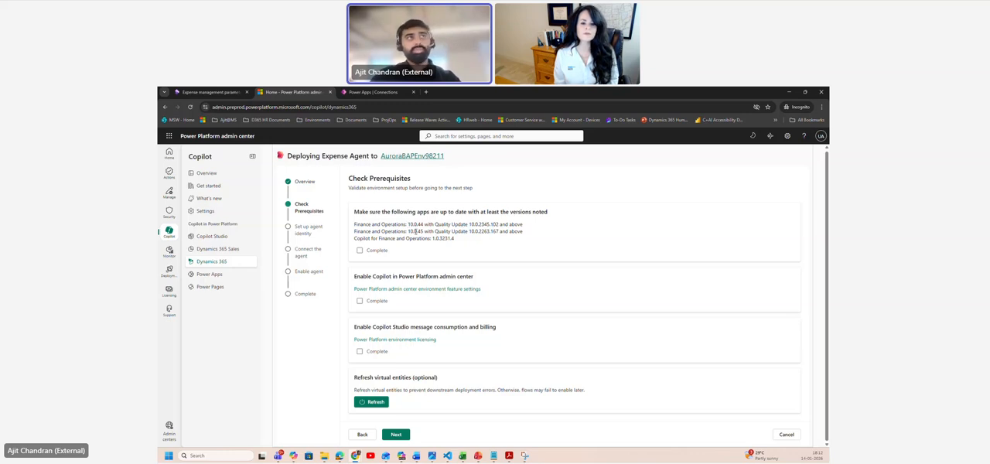
left_click_drag(490, 231, 501, 231)
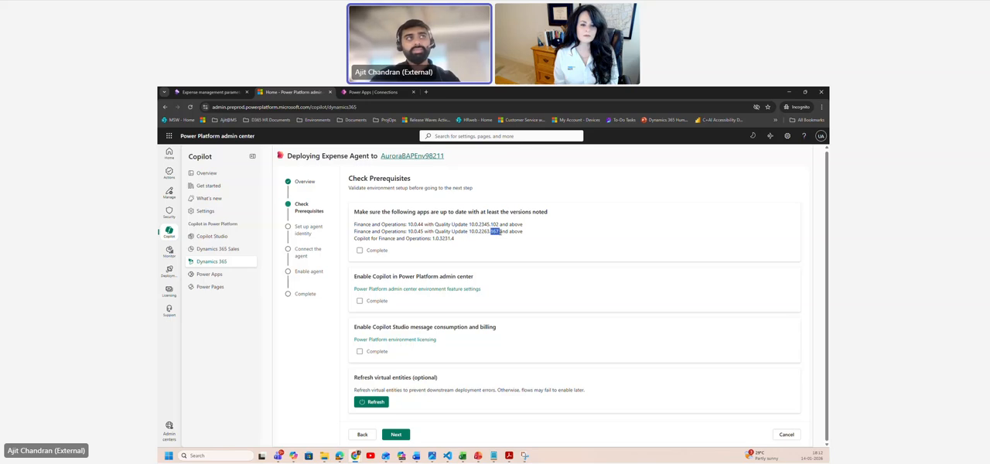
left_click(501, 232)
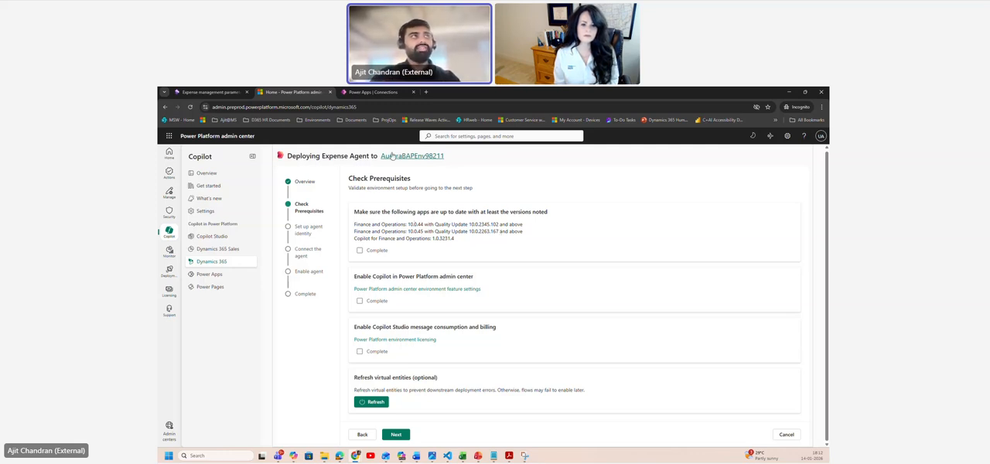
left_click(361, 250)
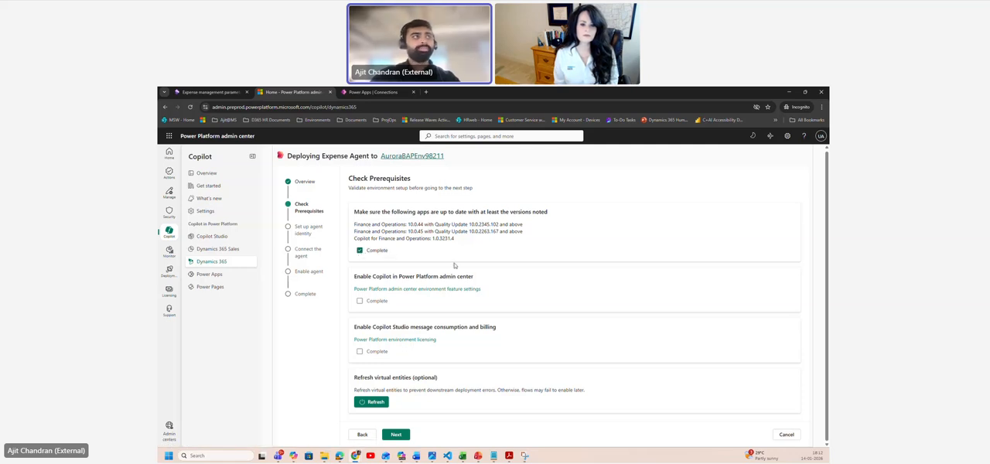
Step: Check the Copilot settings in the environment's feature settings and mark the Enable Copilot prerequisite complete
left_click_drag(353, 276, 464, 278)
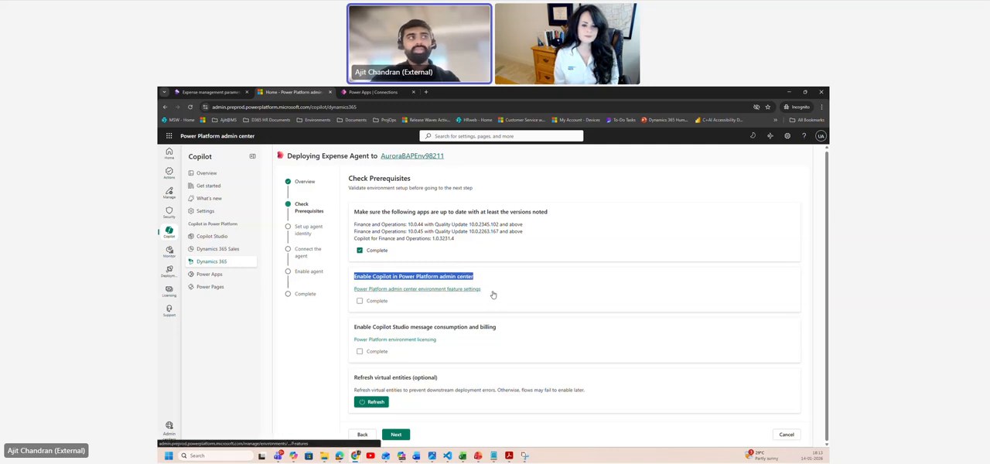
left_click(389, 290)
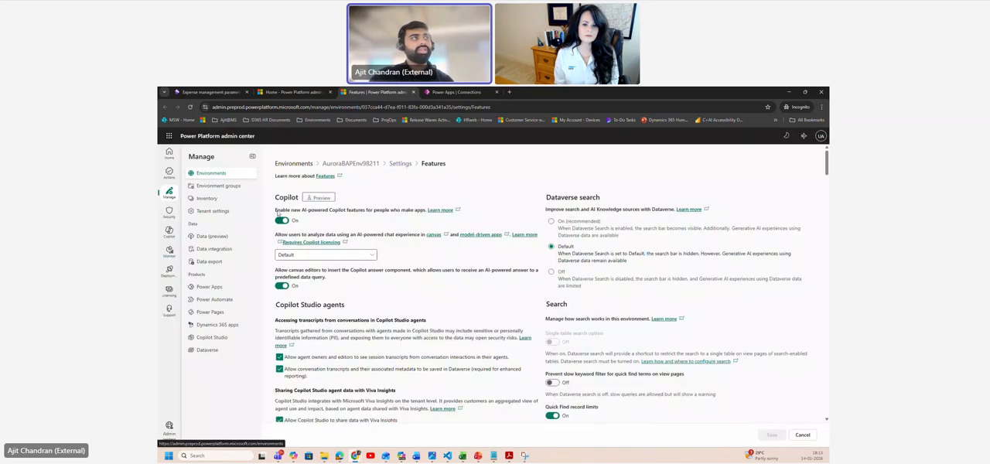
left_click_drag(276, 209, 386, 215)
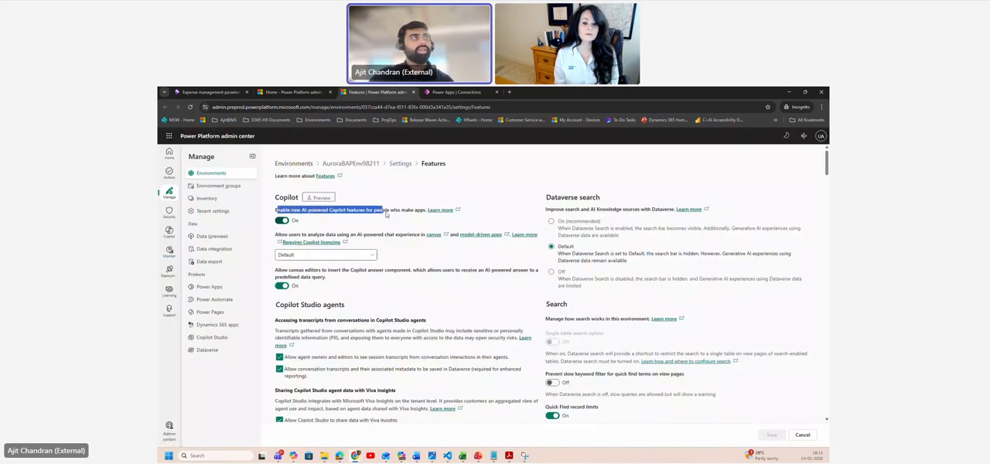
left_click(302, 92)
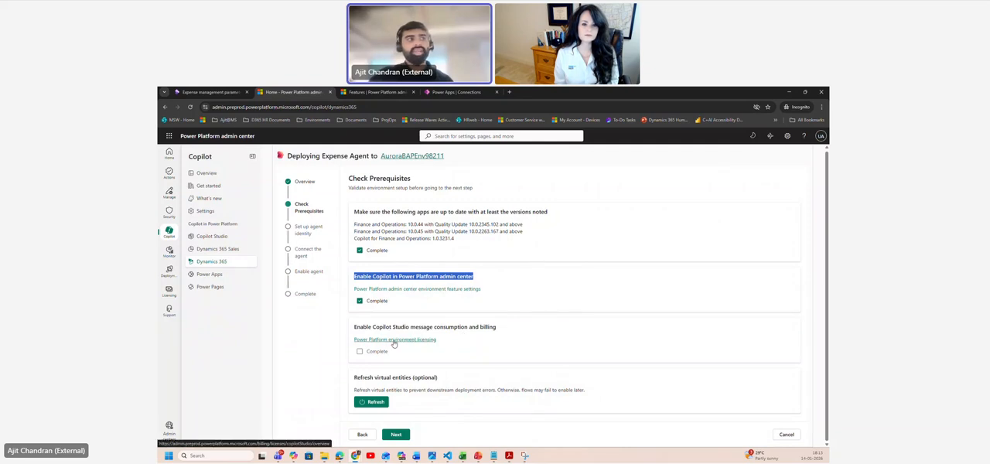
Step: Mark the Copilot Studio message consumption and billing prerequisite complete and refresh the virtual entities
left_click(360, 353)
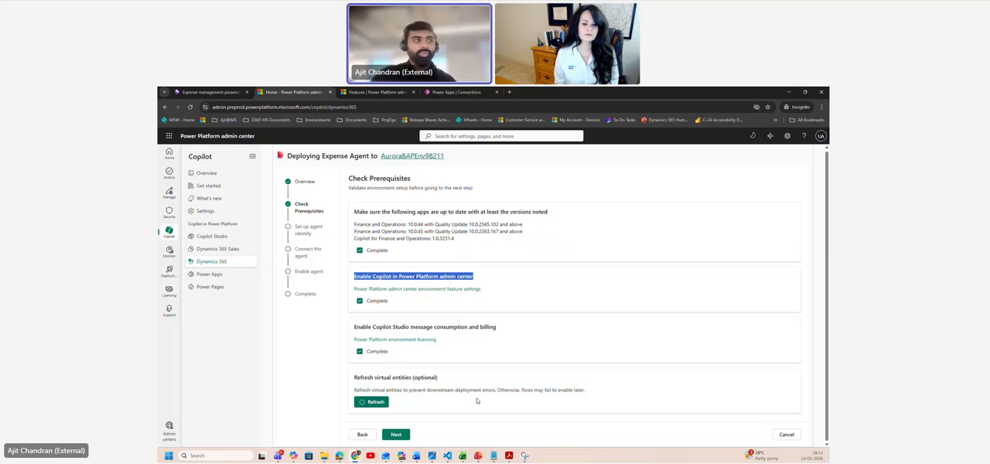
left_click(382, 403)
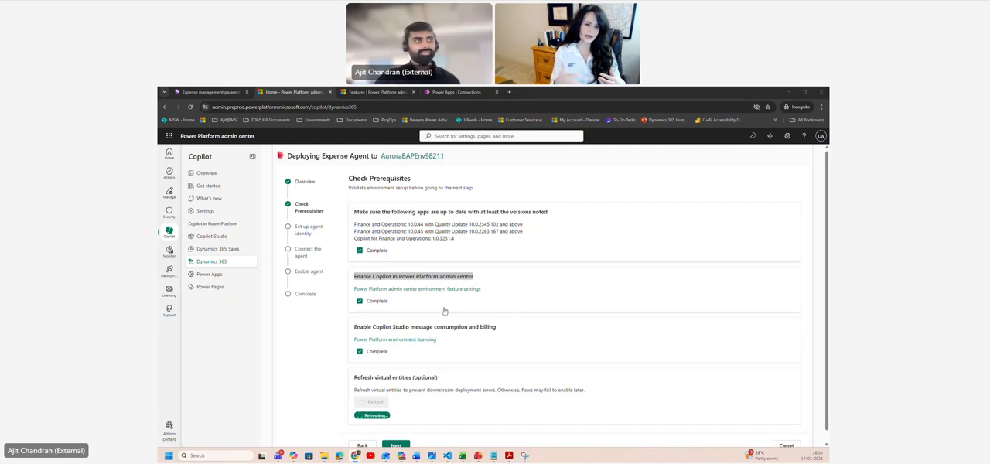
left_click(315, 335)
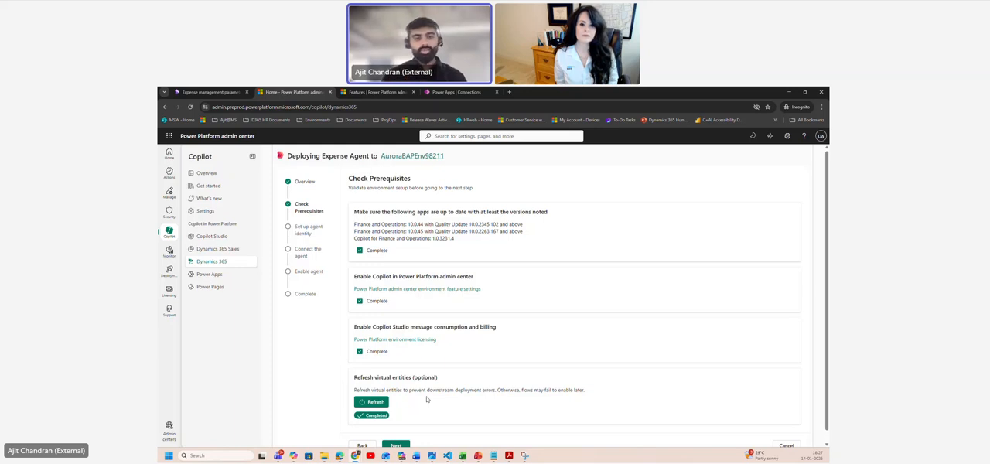
Step: Proceed to the agent identity setup and add aurorauser01 as the agent's user identity
scroll(418, 410, "down", 1)
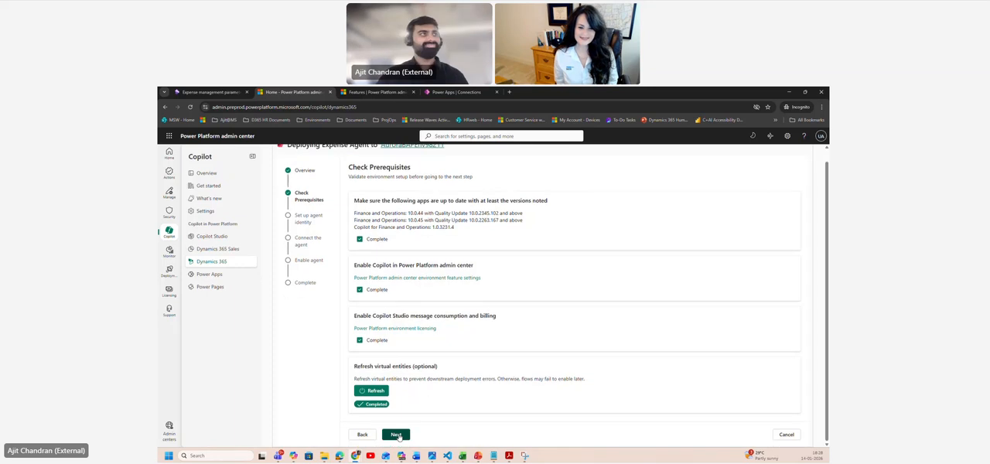
left_click(396, 434)
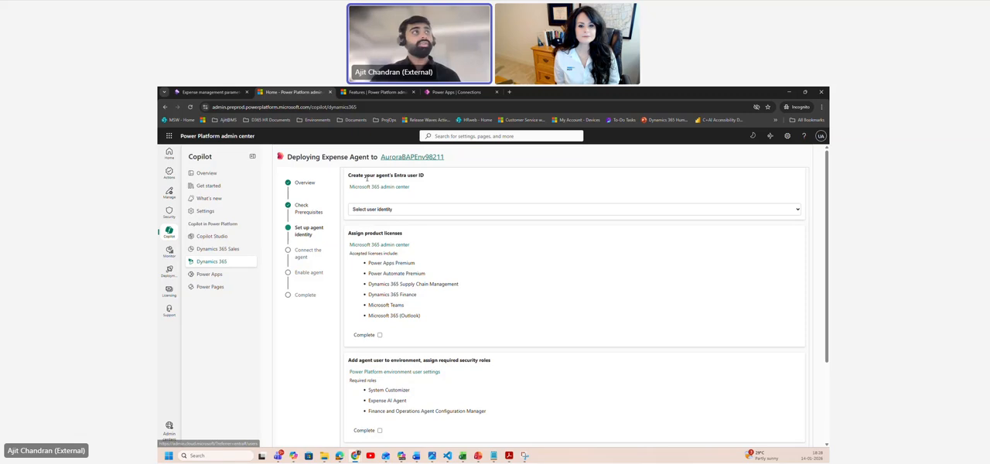
left_click_drag(355, 176, 427, 175)
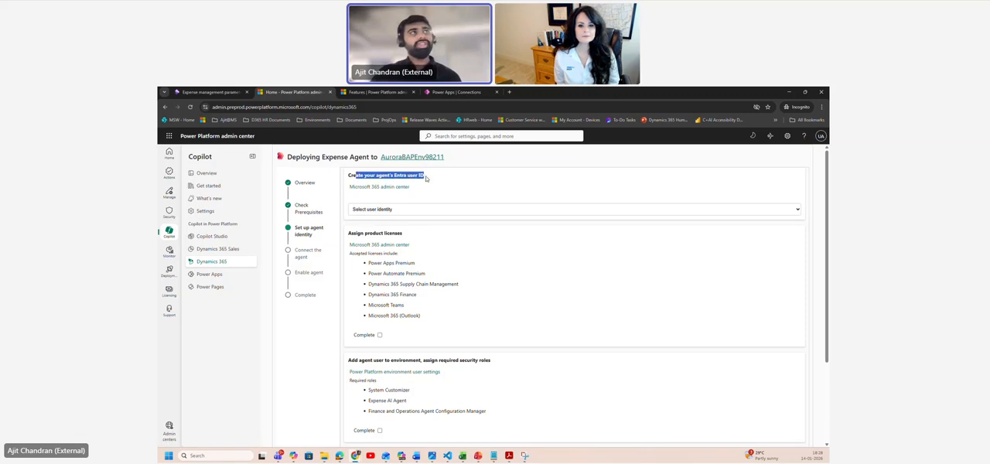
left_click(427, 194)
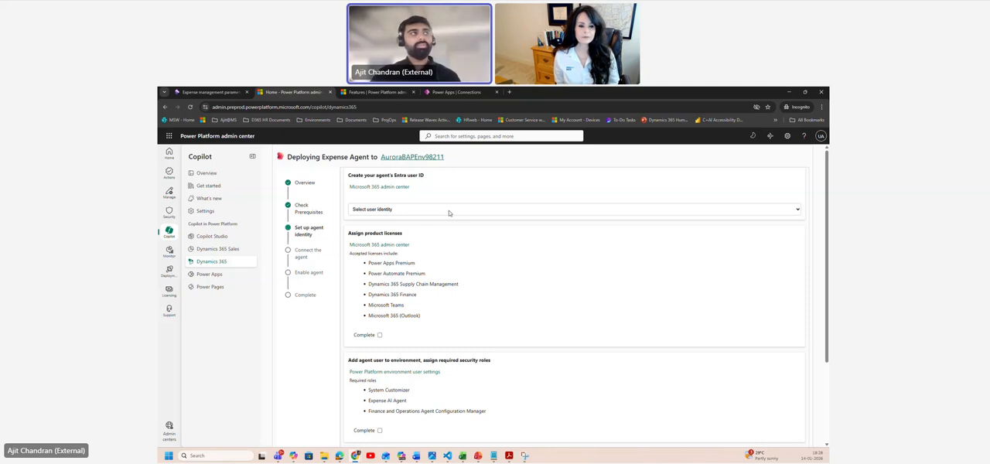
left_click(449, 210)
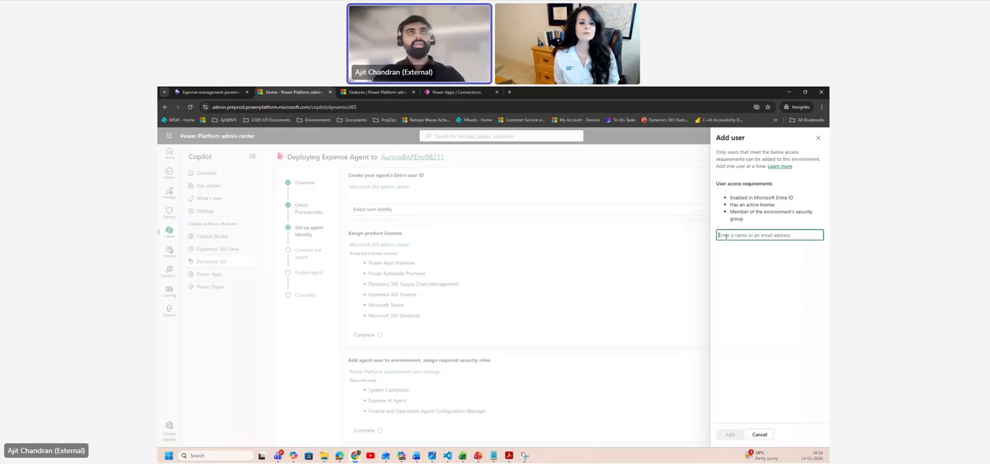
type("aur")
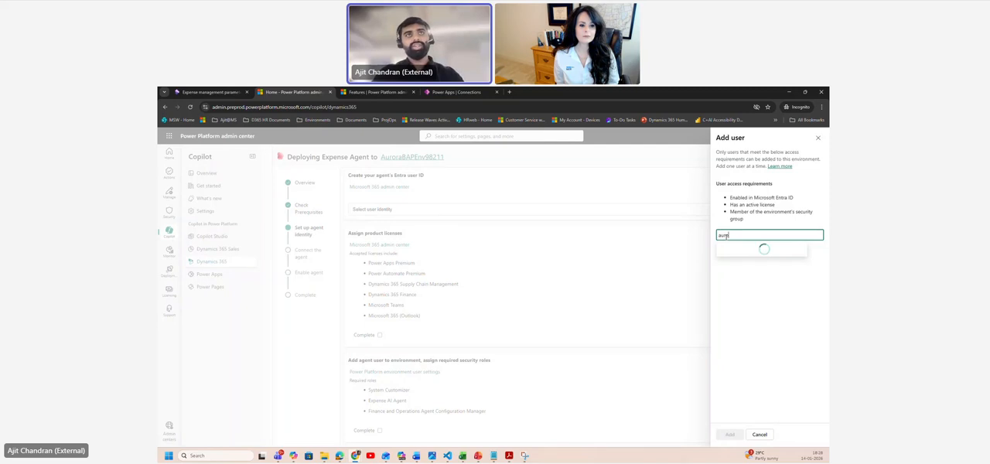
type("ora")
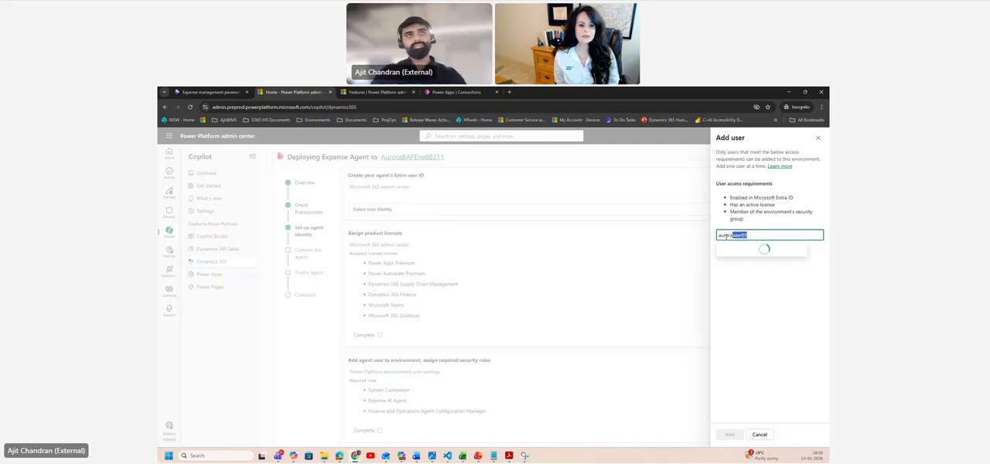
left_click(770, 252)
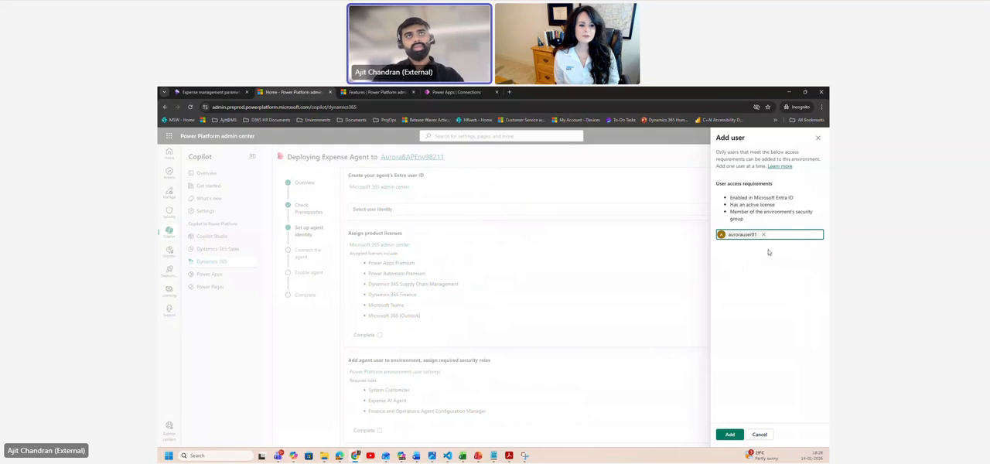
left_click(731, 435)
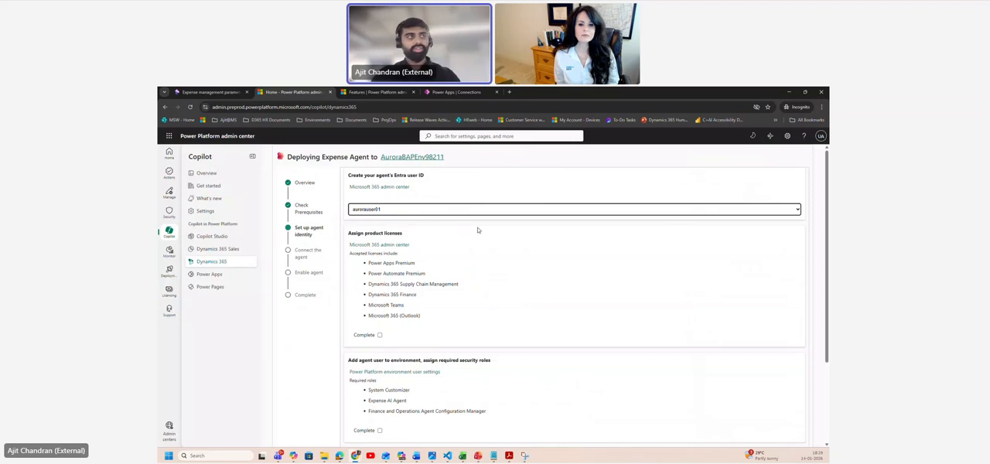
Step: Review the accepted product licenses and the security roles required for the agent user in Power Platform and Finance and Operations
scroll(464, 251, "down", 1)
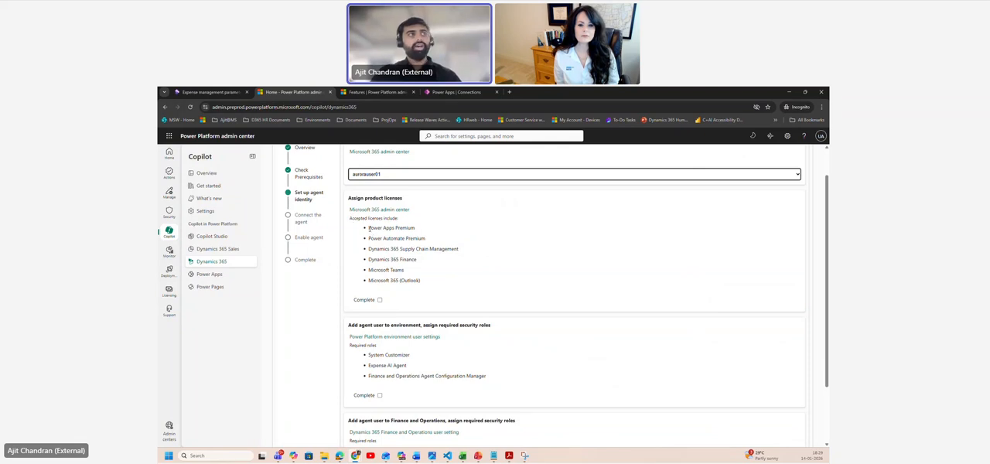
left_click_drag(369, 228, 433, 287)
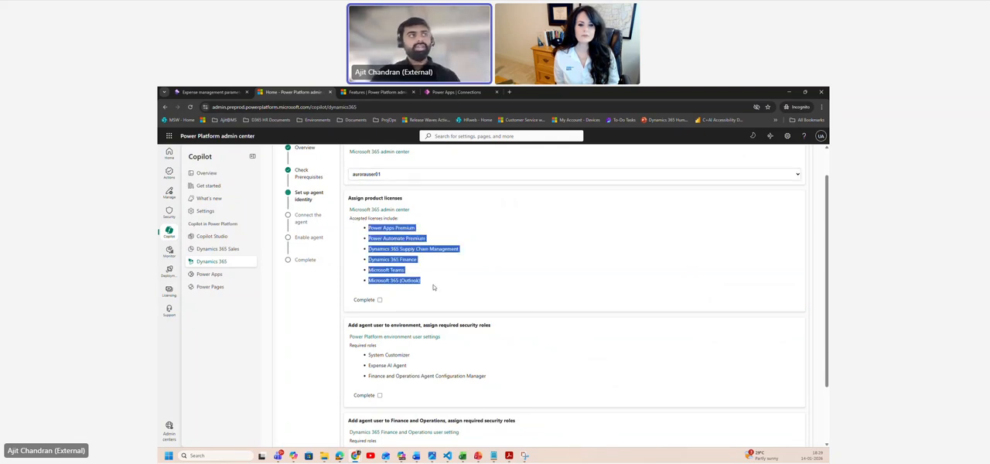
left_click(434, 287)
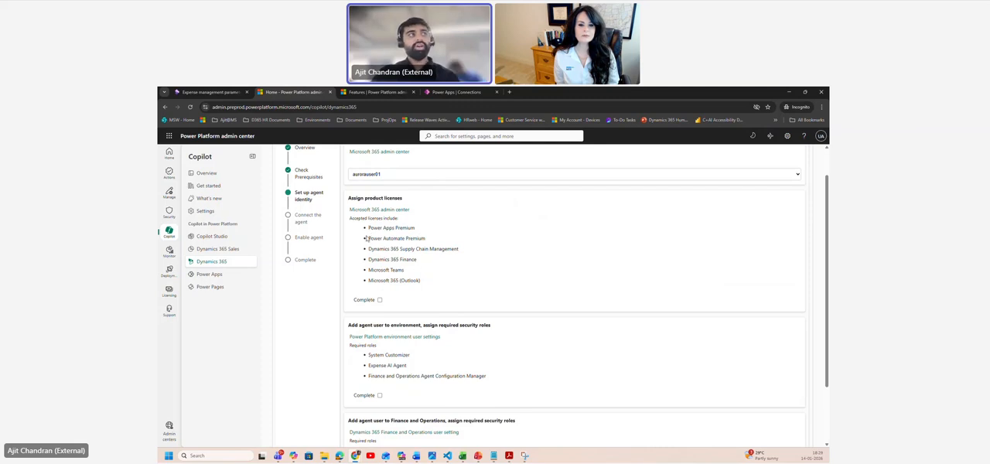
left_click_drag(367, 239, 427, 240)
left_click(430, 241)
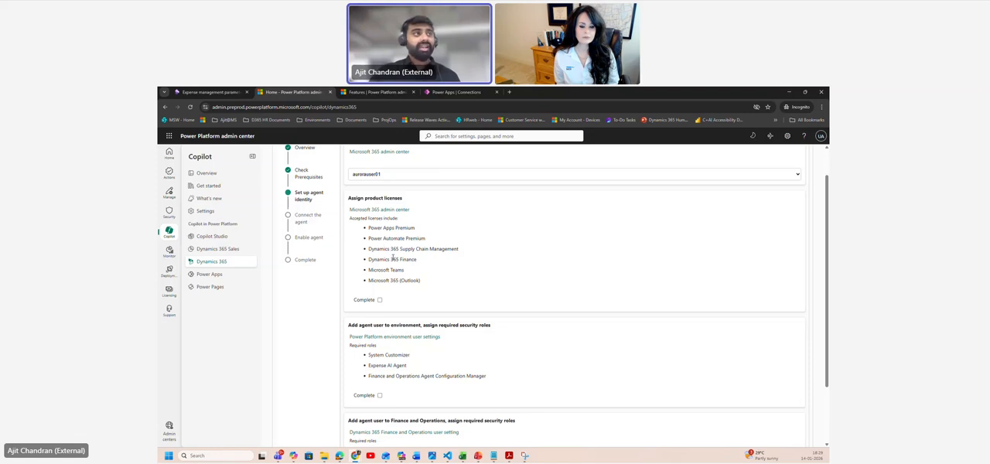
scroll(392, 259, "down", 2)
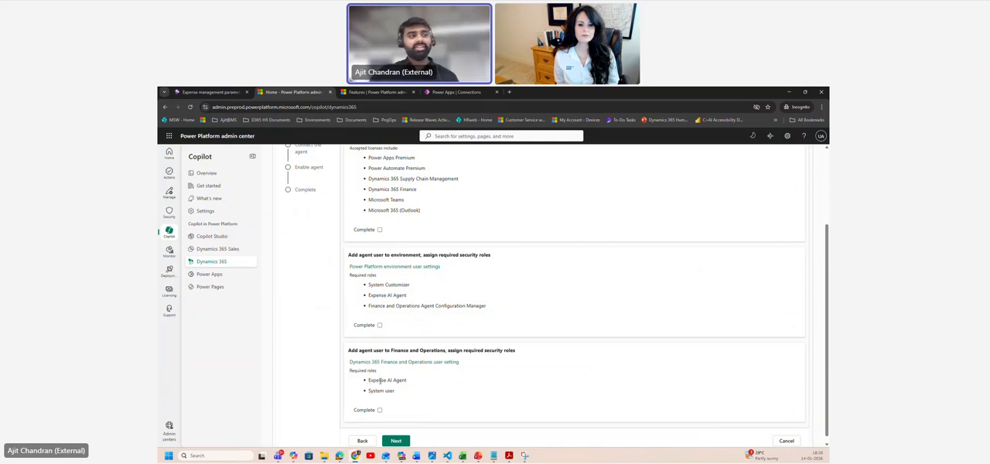
left_click_drag(370, 390, 396, 392)
left_click(398, 394)
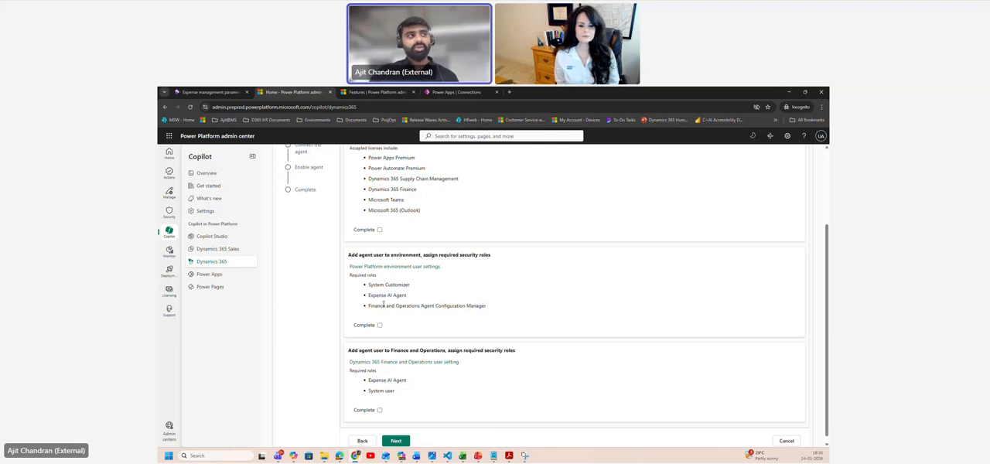
left_click_drag(371, 307, 492, 310)
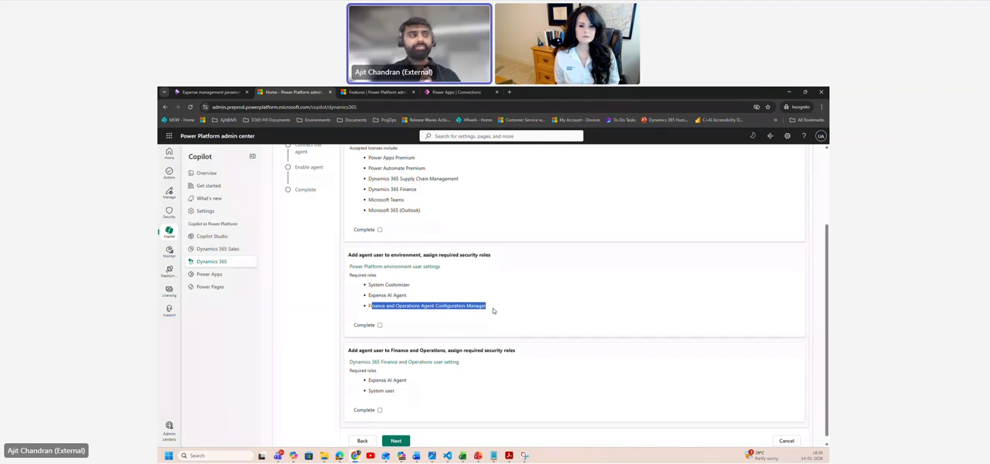
left_click(488, 312)
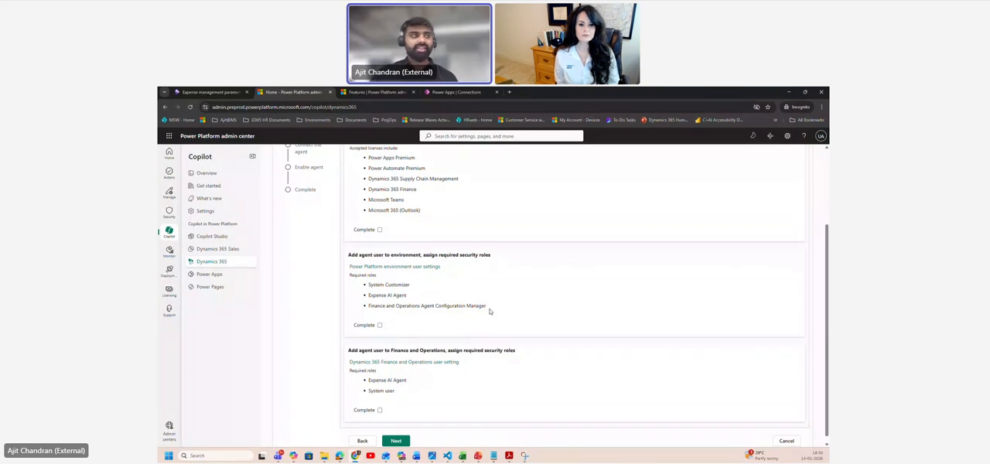
Step: Mark the product license, environment role and Finance and Operations role requirements complete and proceed to connecting the agent
left_click(380, 230)
left_click(380, 324)
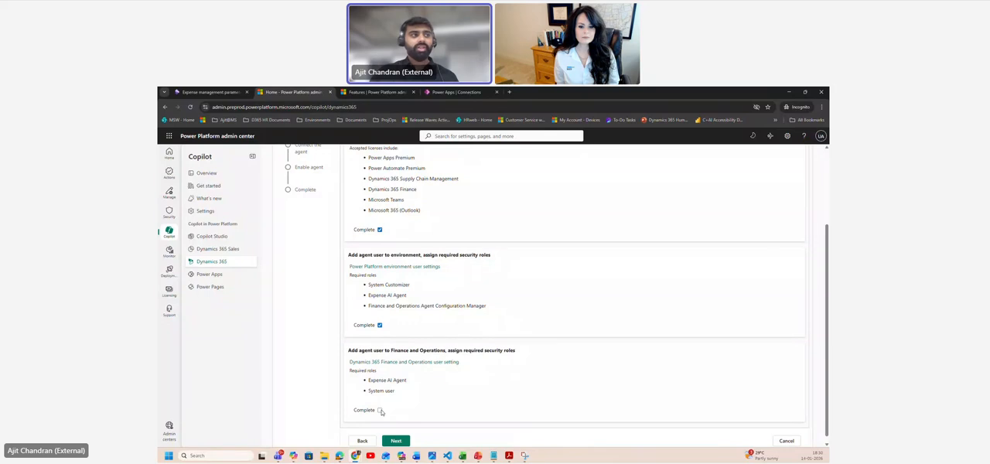
left_click(380, 411)
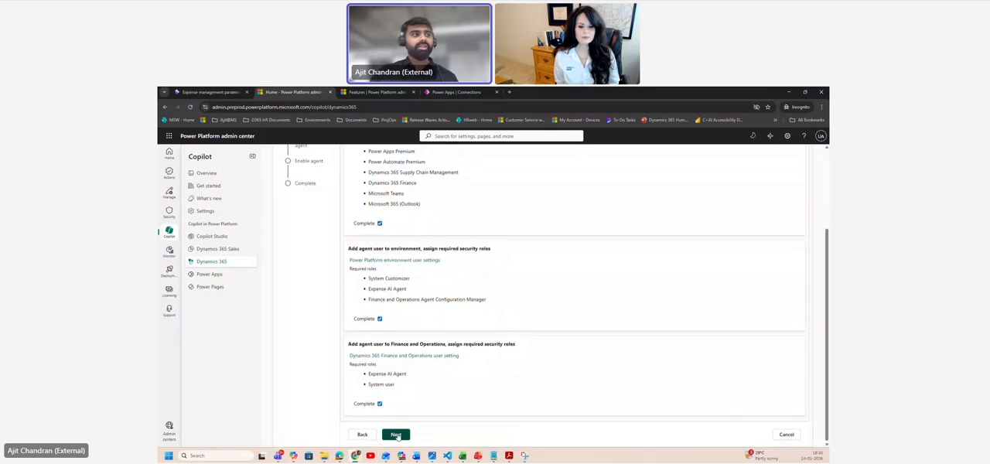
left_click(396, 436)
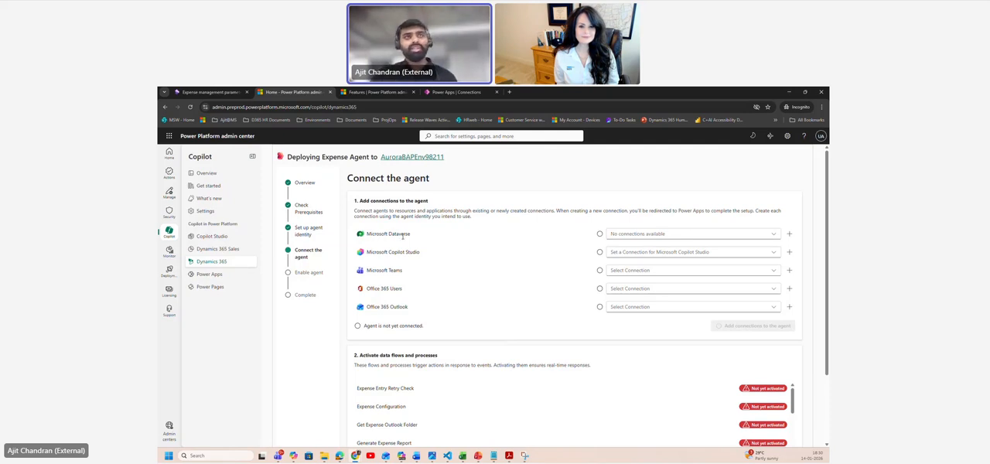
Step: Create a new Microsoft Dataverse connection with OAuth authentication, signed in with the aurorauser01 account
left_click(789, 235)
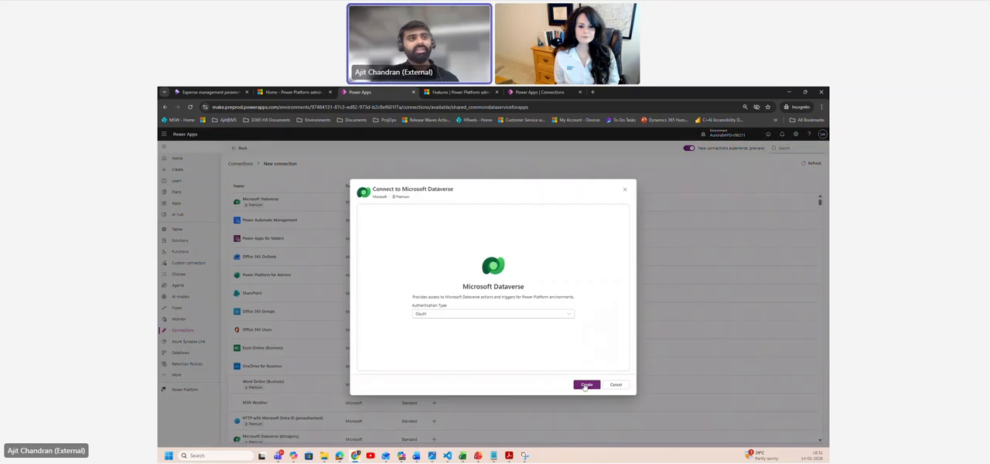
left_click(586, 386)
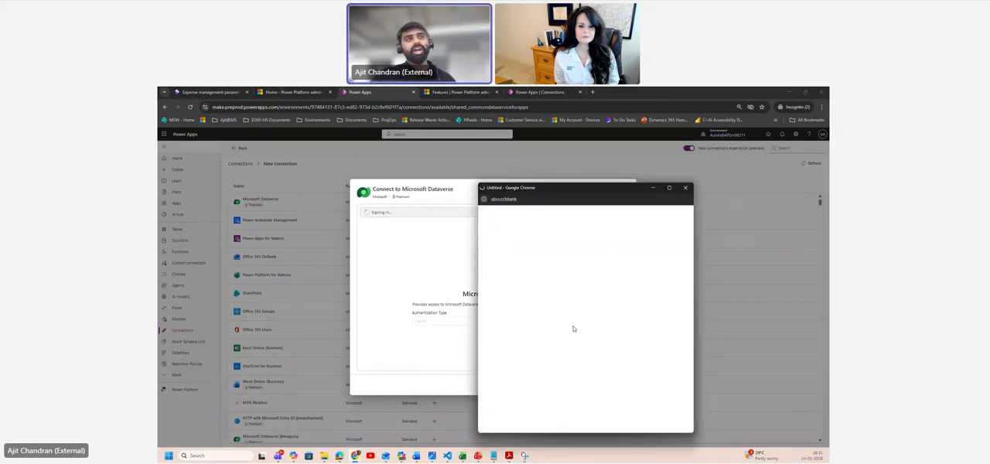
left_click(571, 325)
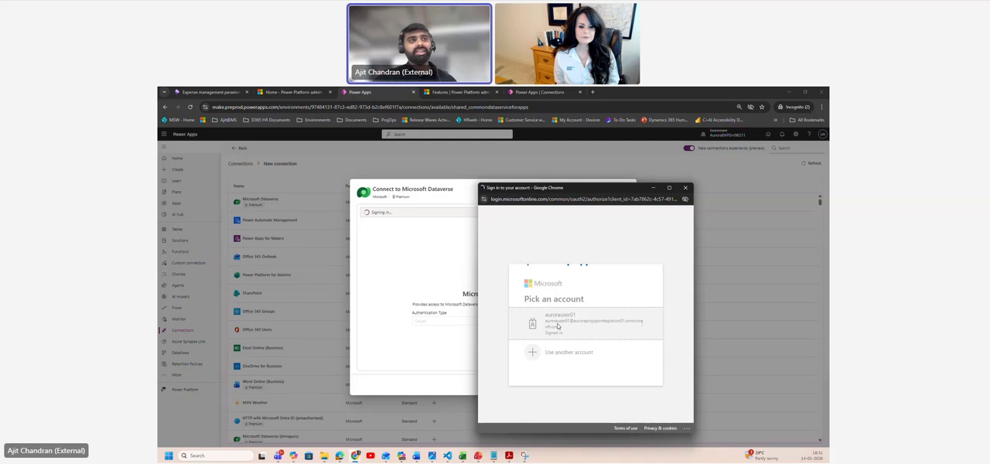
left_click(564, 337)
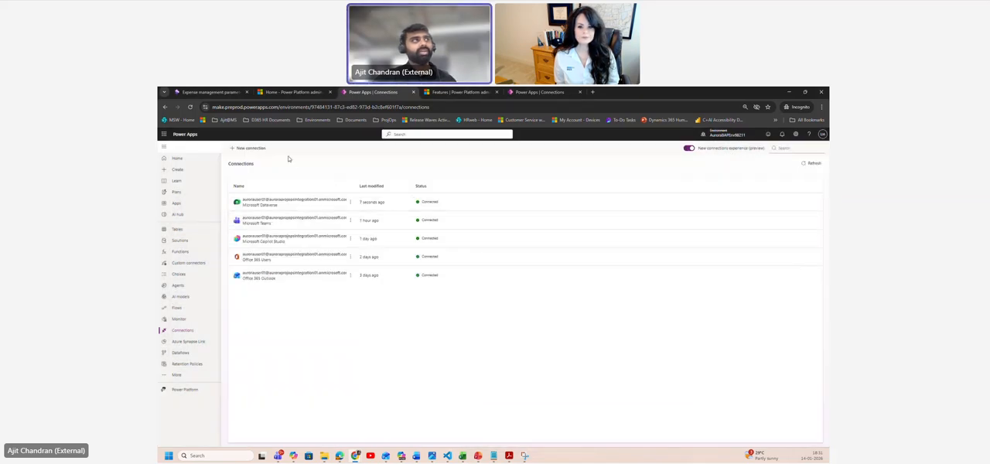
Step: Back in the deployment wizard, assign aurorauser01's connections to Dataverse, Copilot Studio, Teams, Office 365 Users and Office 365 Outlook, and add them to the agent
left_click(230, 93)
left_click(292, 92)
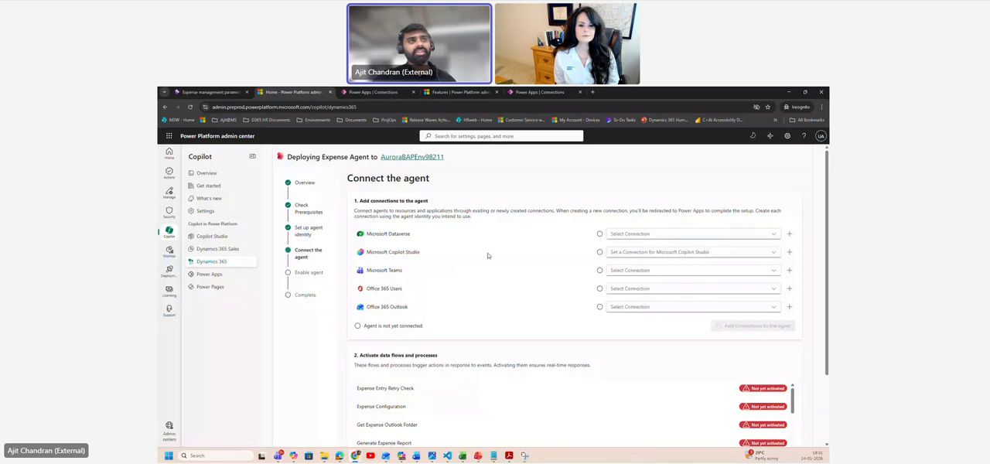
left_click(660, 235)
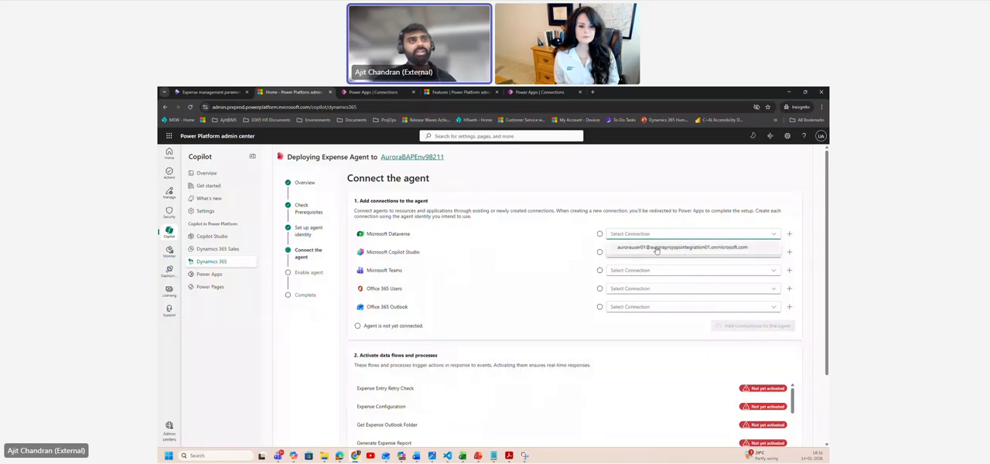
left_click(657, 248)
left_click(658, 253)
left_click(658, 266)
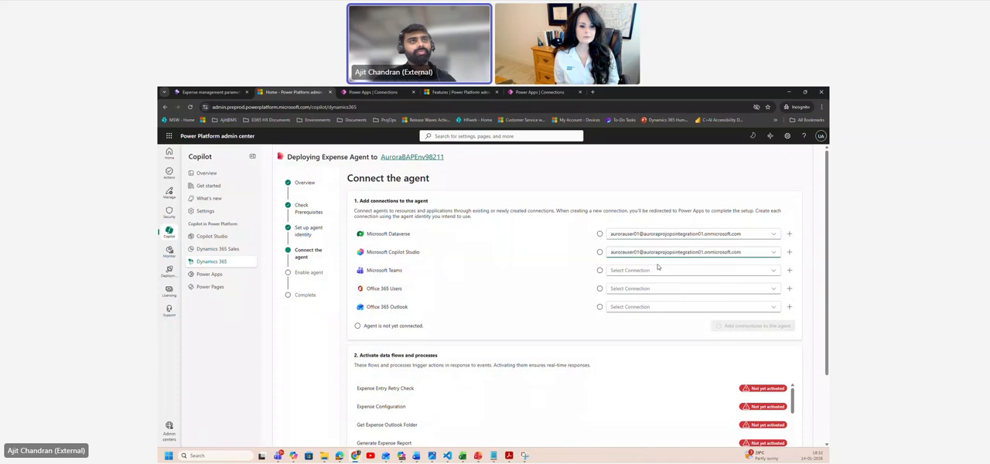
left_click(712, 271)
left_click(683, 284)
left_click(654, 289)
left_click(654, 302)
left_click(653, 307)
left_click(652, 319)
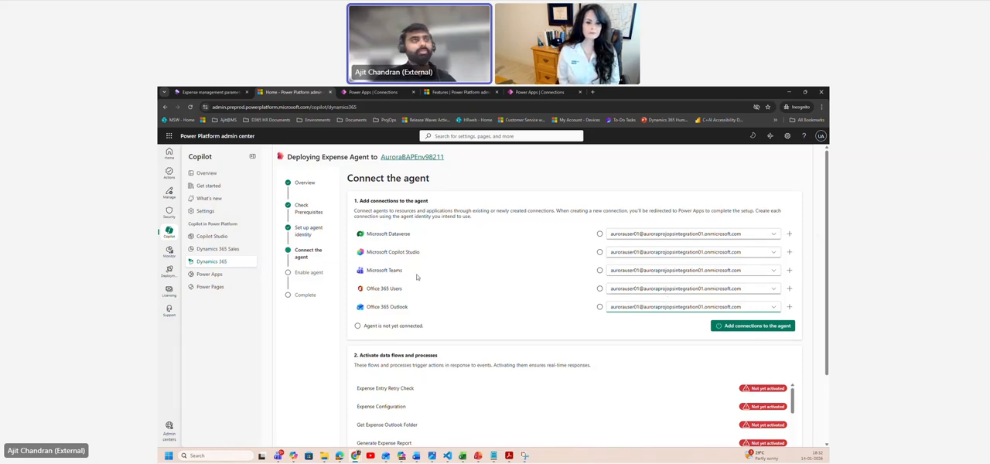
left_click(745, 328)
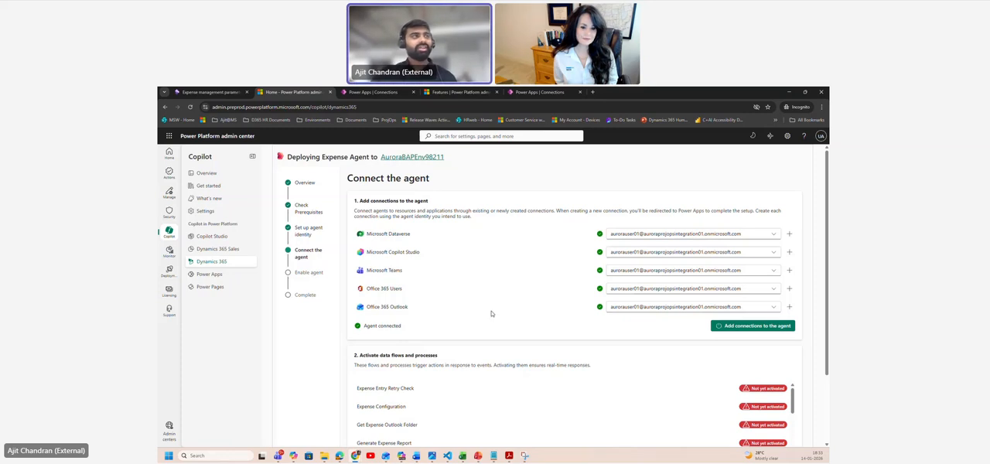
Step: Activate the Expense Agent's data flows and processes
scroll(492, 313, "down", 2)
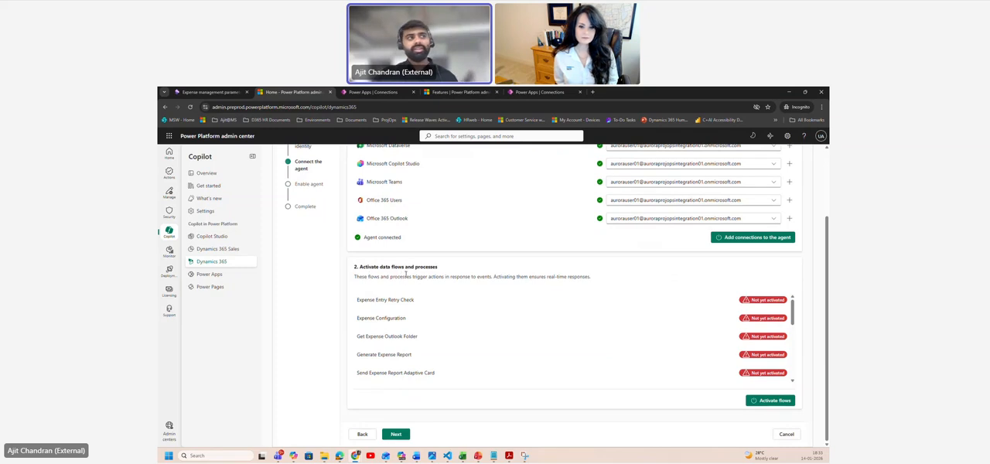
left_click(763, 401)
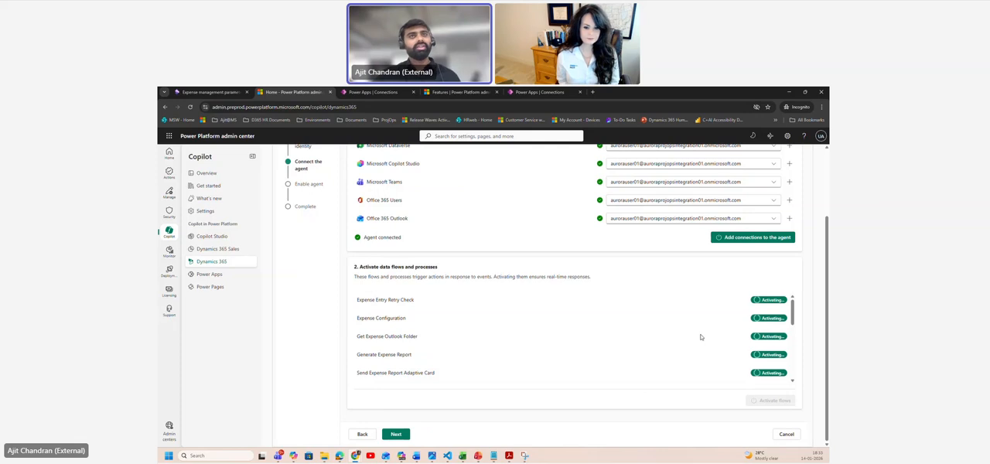
Step: Check the activation status of every data flow and process in the list
scroll(382, 308, "down", 1)
scroll(382, 308, "down", 1)
scroll(382, 317, "down", 3)
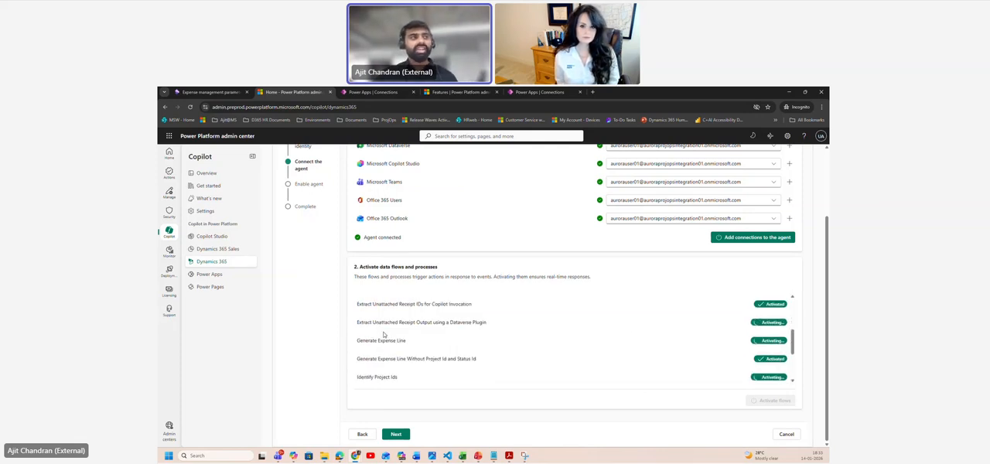
scroll(455, 374, "up", 2)
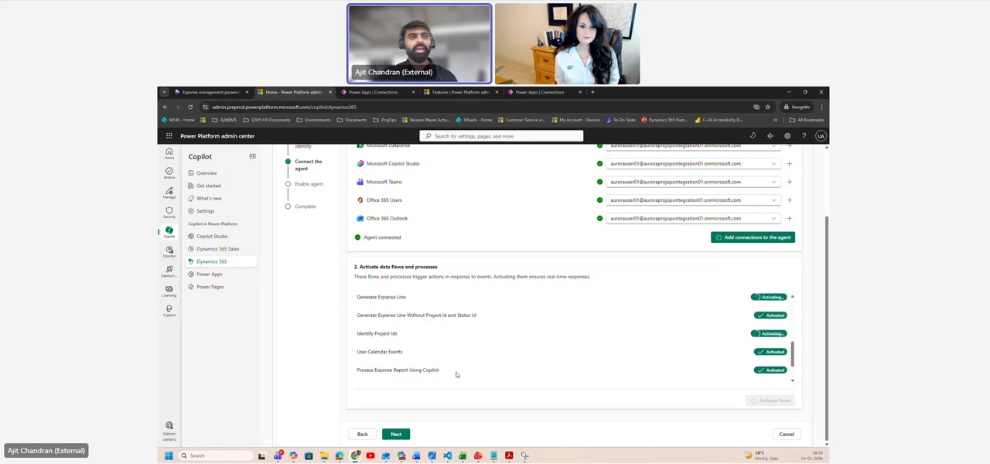
scroll(705, 334, "up", 5)
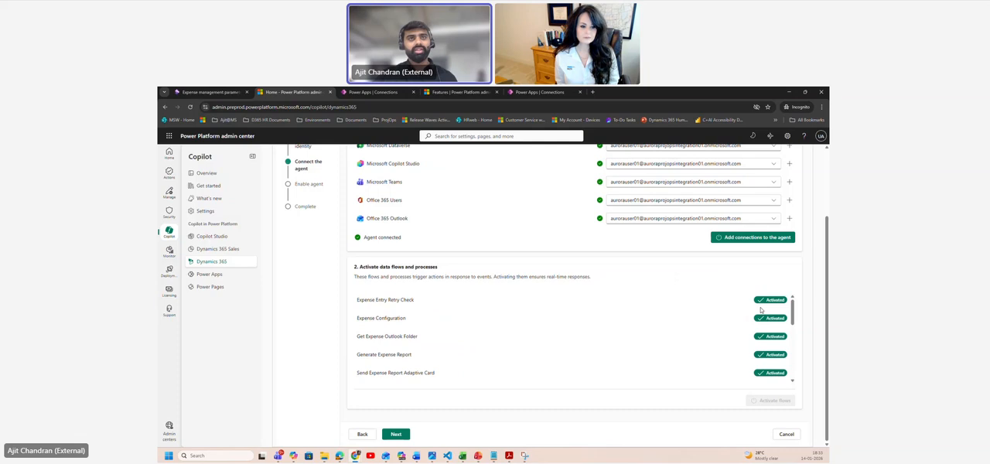
scroll(761, 311, "down", 4)
scroll(763, 334, "down", 5)
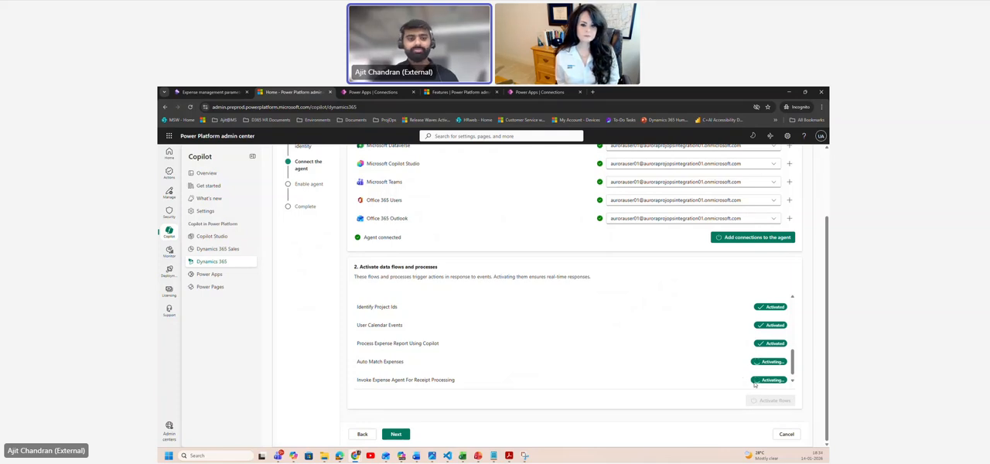
scroll(765, 341, "up", 5)
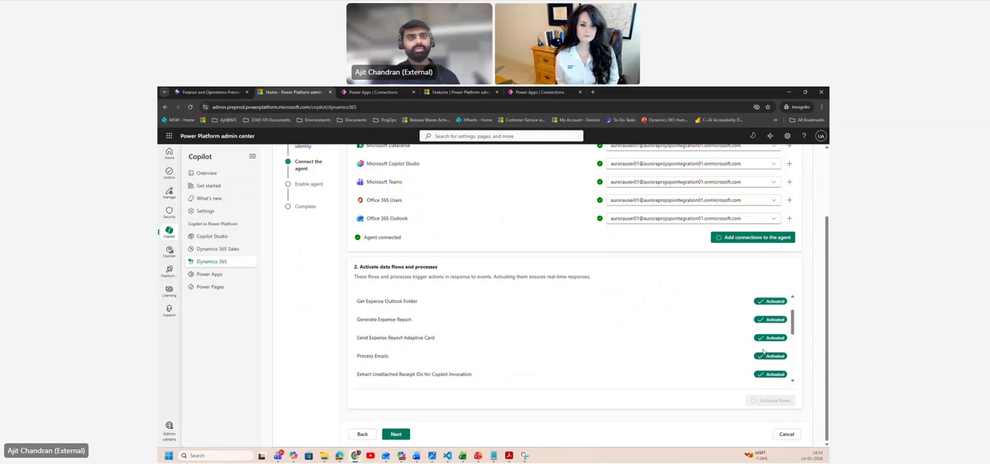
scroll(765, 338, "down", 5)
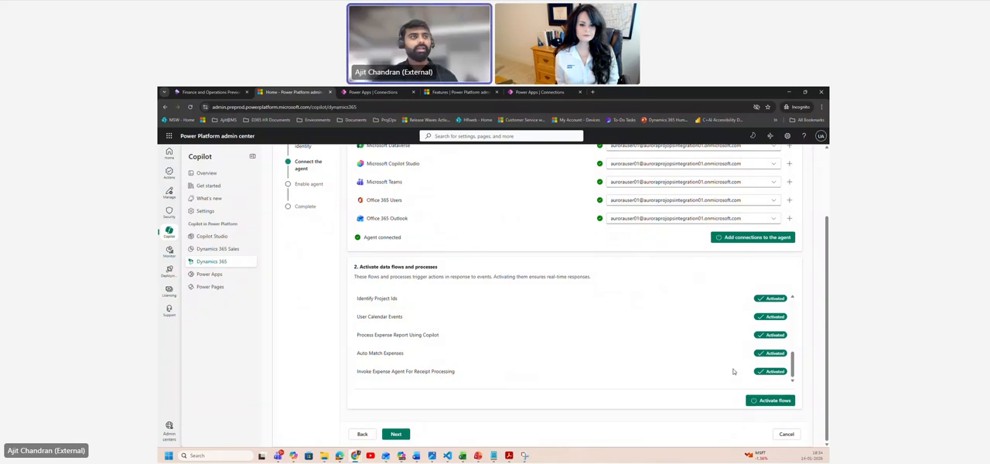
scroll(739, 366, "up", 5)
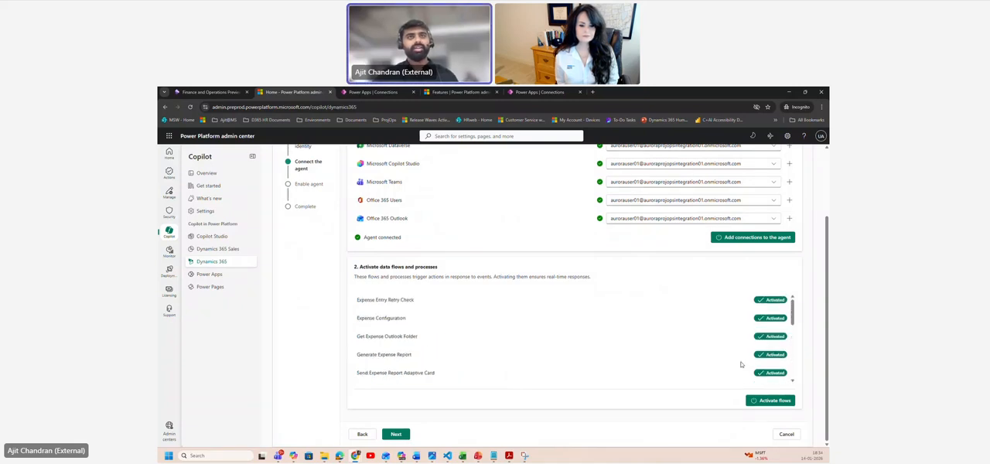
scroll(760, 325, "down", 5)
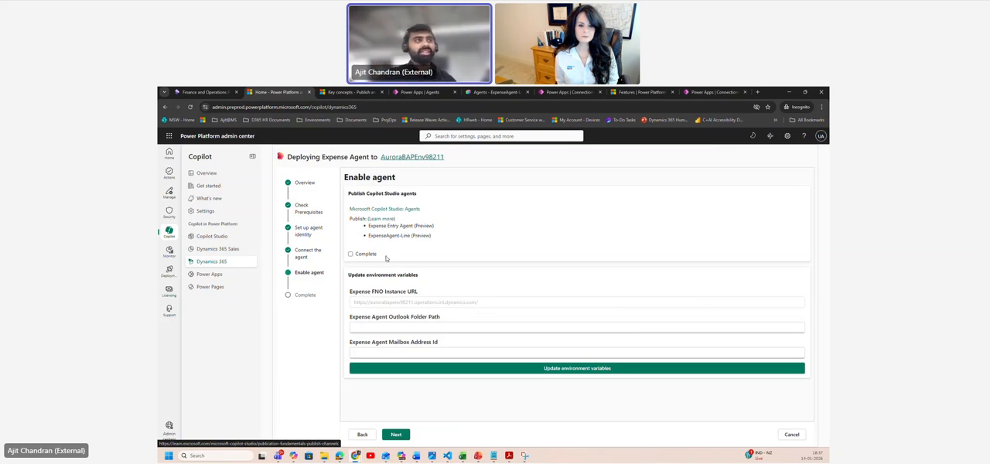
Step: Mark agent publishing complete and update the environment variables with Outlook folder path Inbox and mailbox address ID NA, finishing the Enable agent stage
left_click(351, 255)
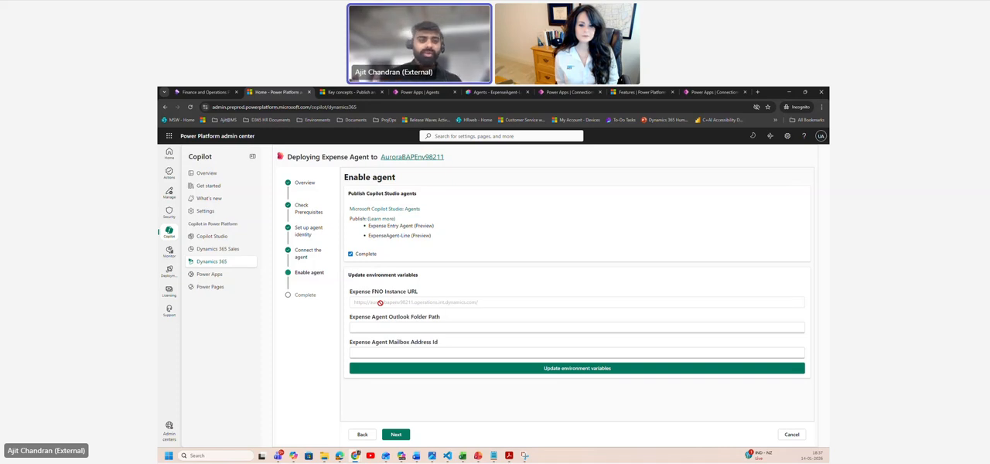
left_click(381, 331)
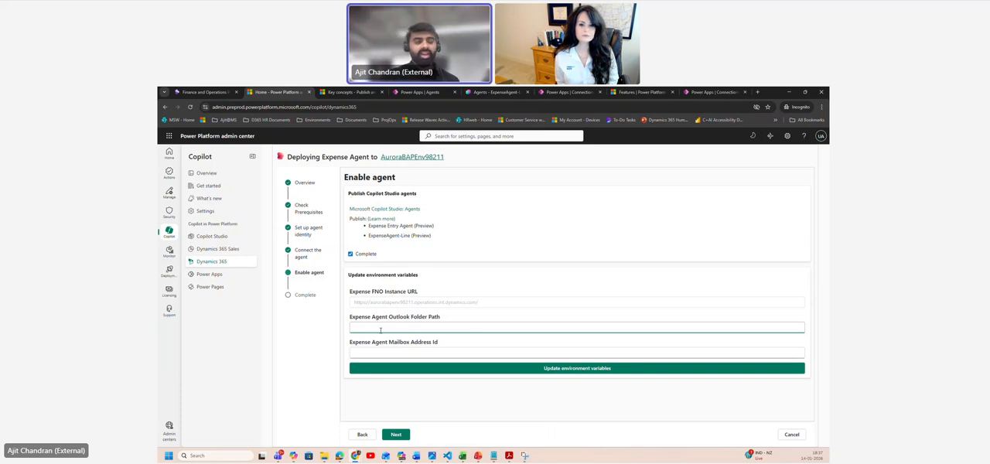
type("Inbox")
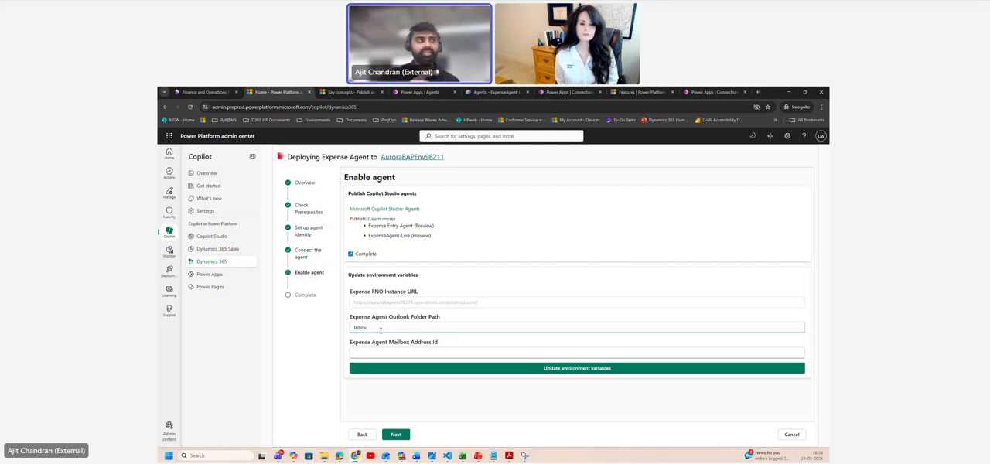
left_click(384, 350)
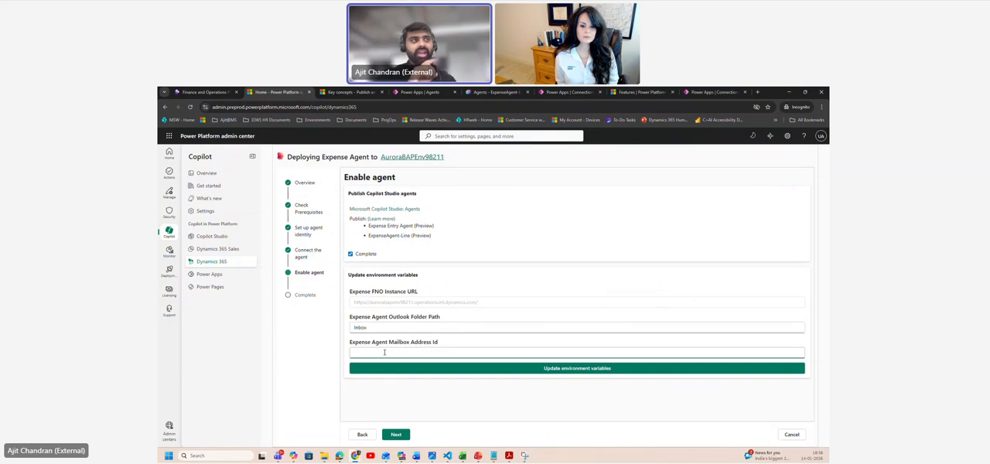
type("NA")
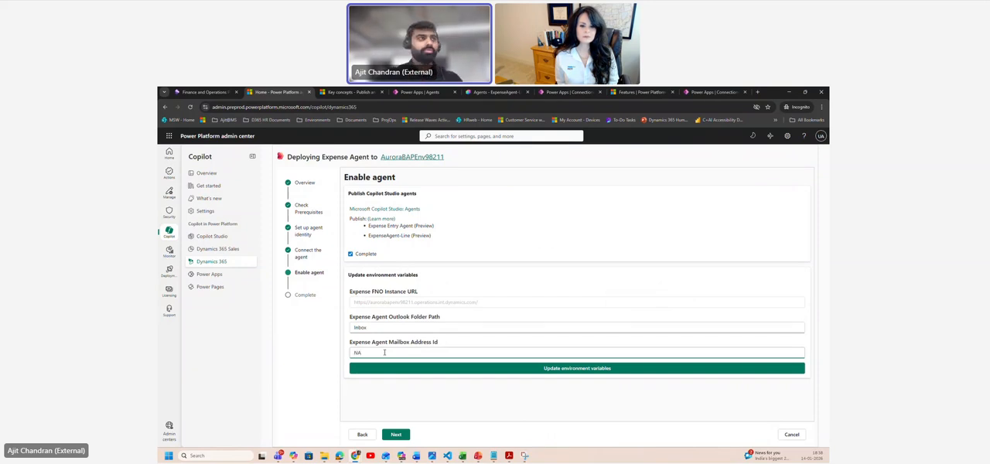
left_click(532, 369)
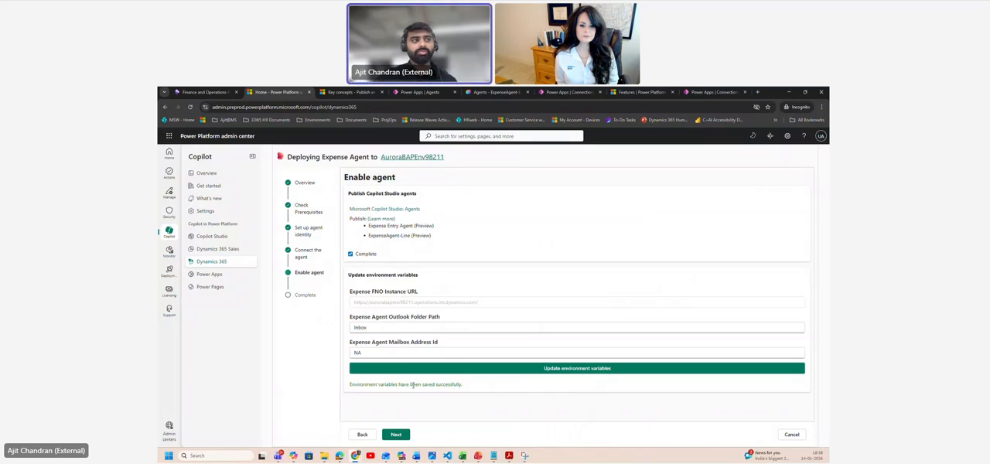
left_click(396, 435)
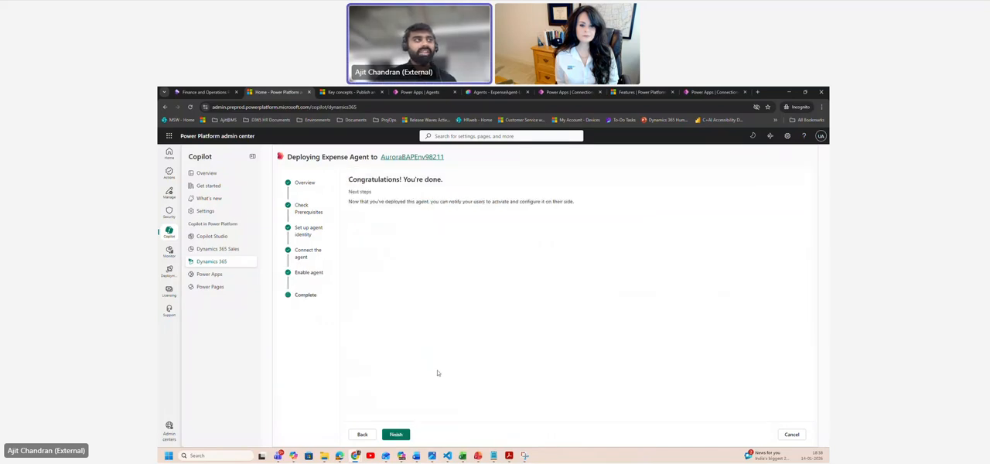